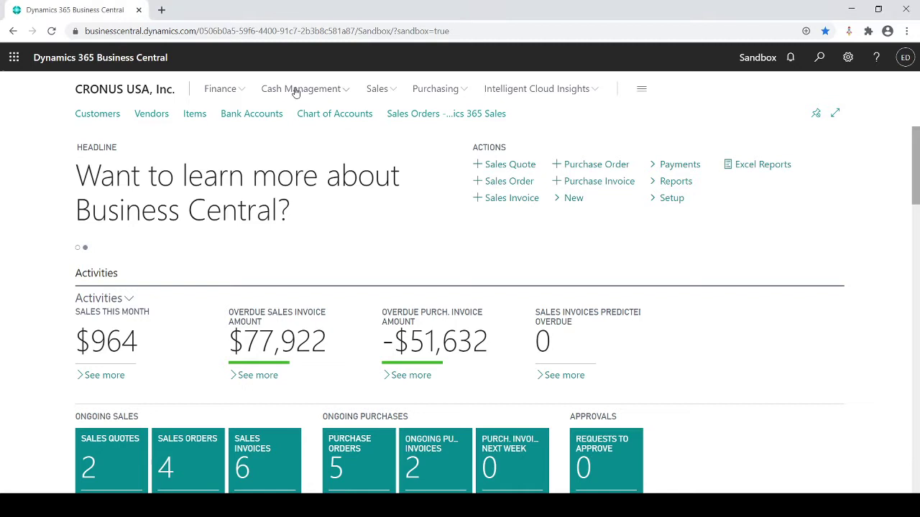
Go to Finance > General Journals to show the DEFAULT and MY BATCH batches
click(239, 92)
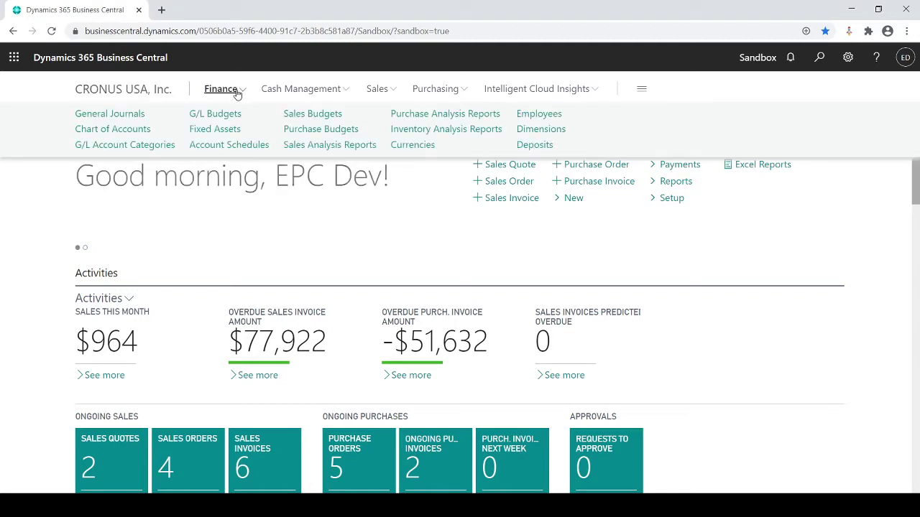
click(131, 118)
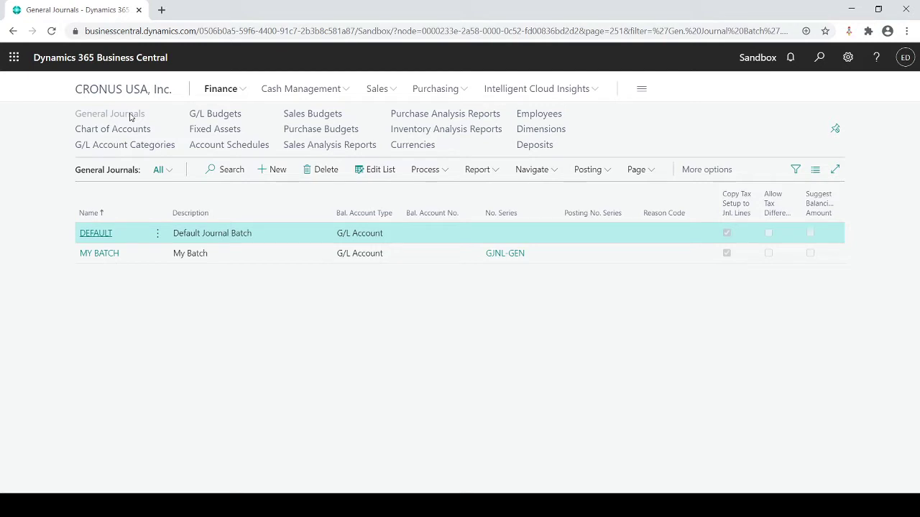
click(99, 254)
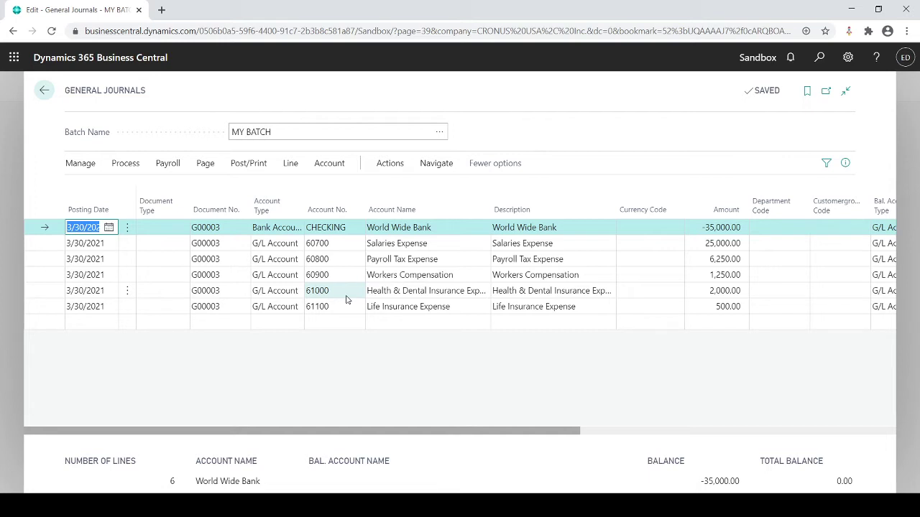
Start Save as Standard Journal from the journal's Actions > Functions menu
click(382, 164)
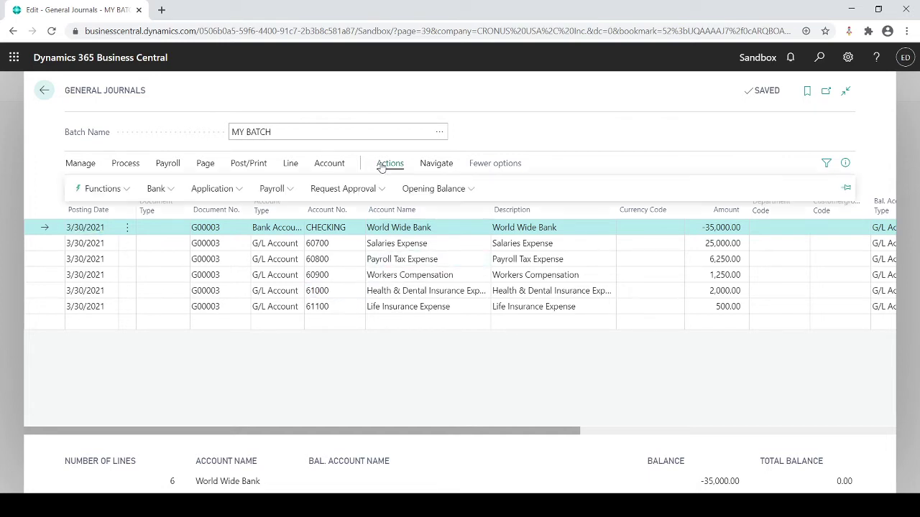
click(101, 188)
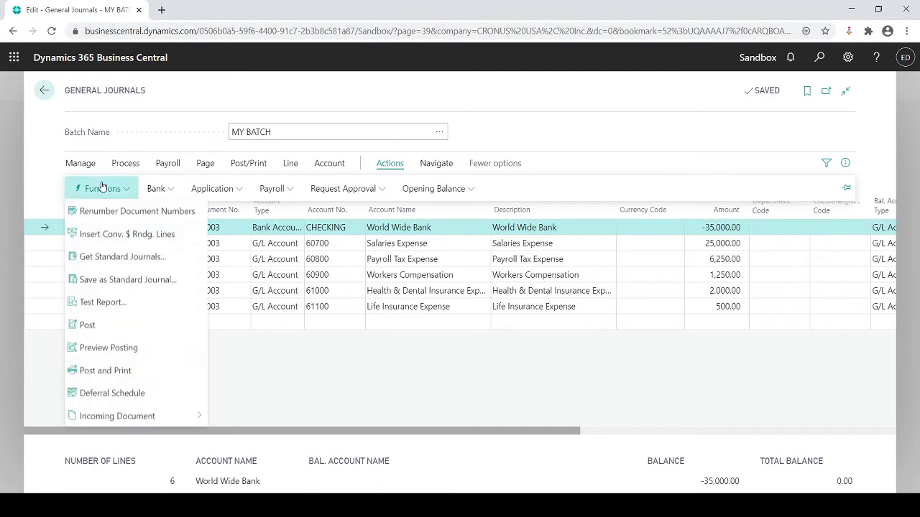
click(119, 280)
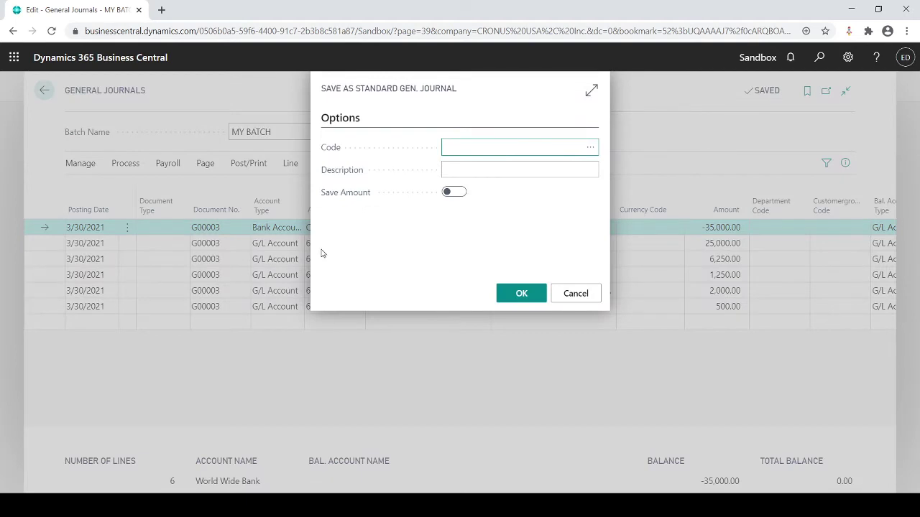
Save the journal as standard journal PAYROLL, description Payroll, with Save Amount on
text(Payroll)
key(Tab)
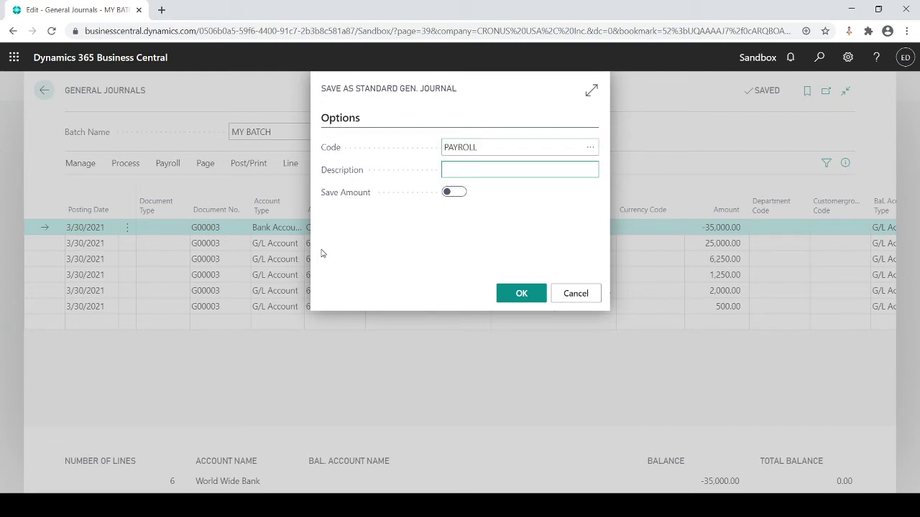
text(Payroll)
click(452, 194)
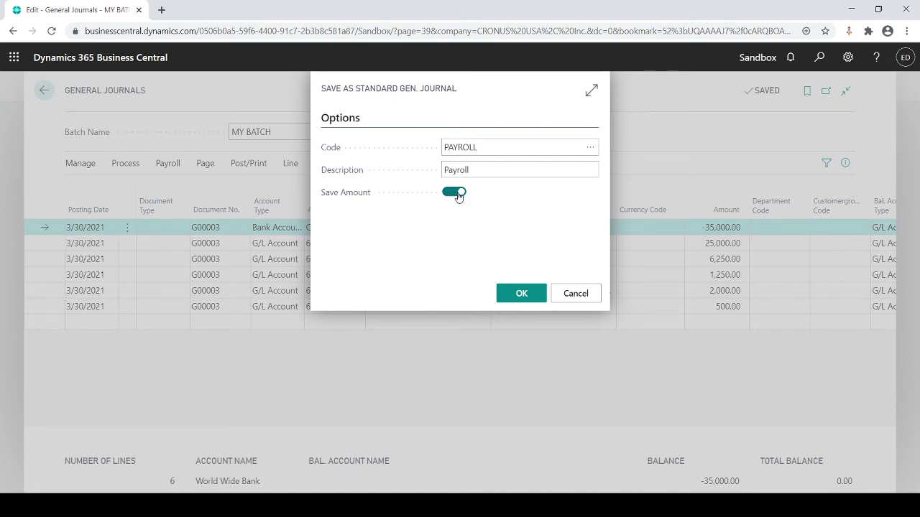
click(447, 195)
click(460, 196)
click(511, 295)
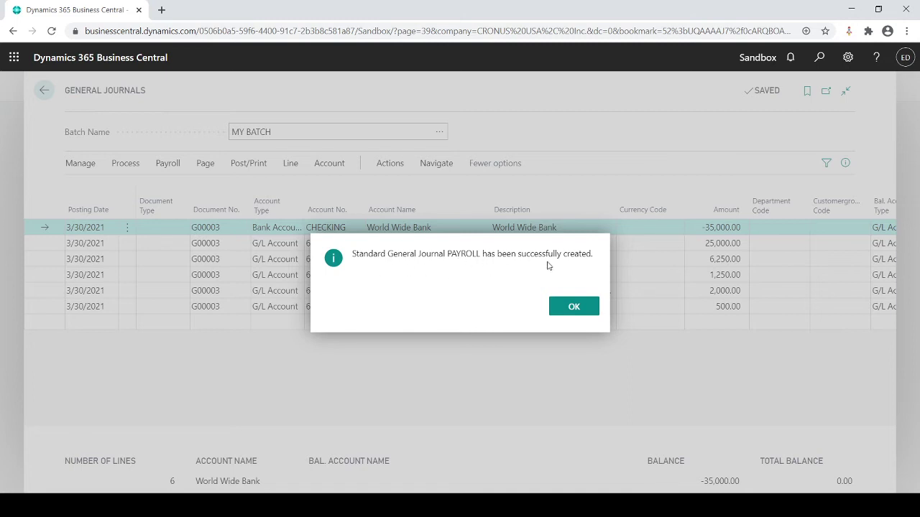
Acknowledge the PAYROLL creation message and post the six payroll journal lines
click(574, 308)
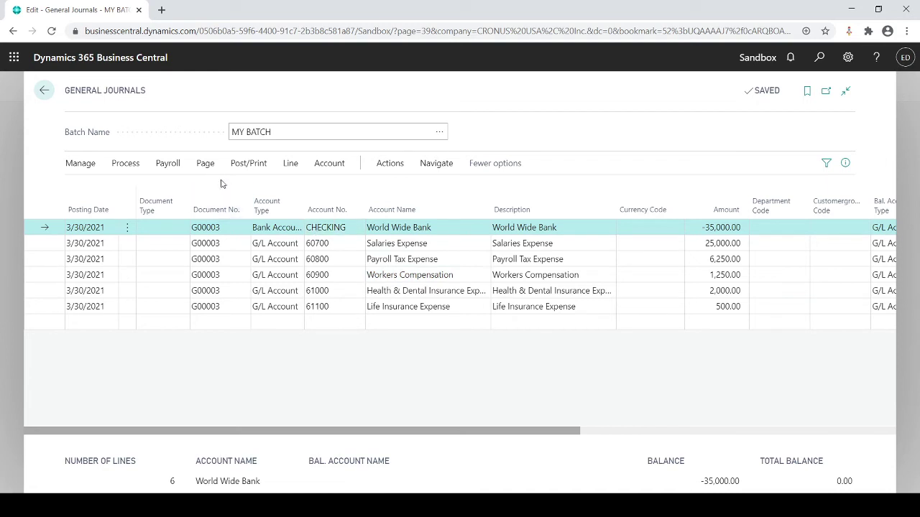
click(240, 161)
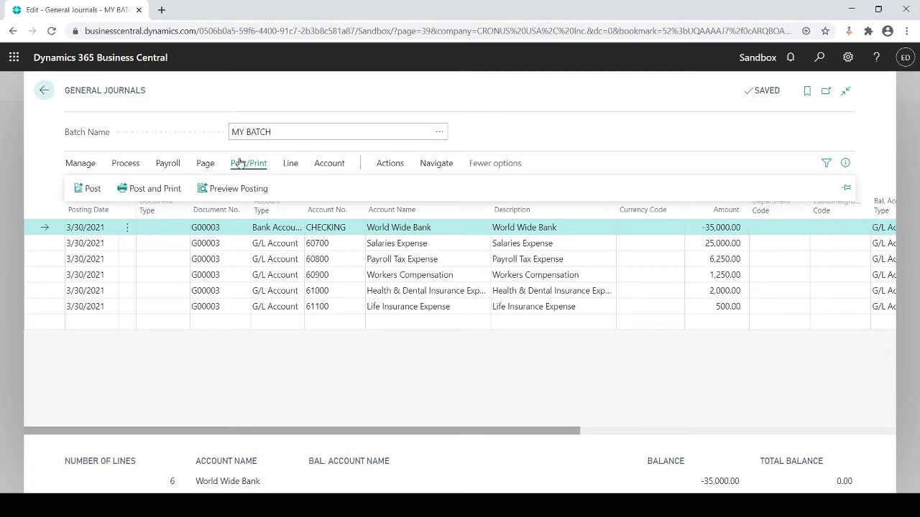
click(95, 188)
click(523, 307)
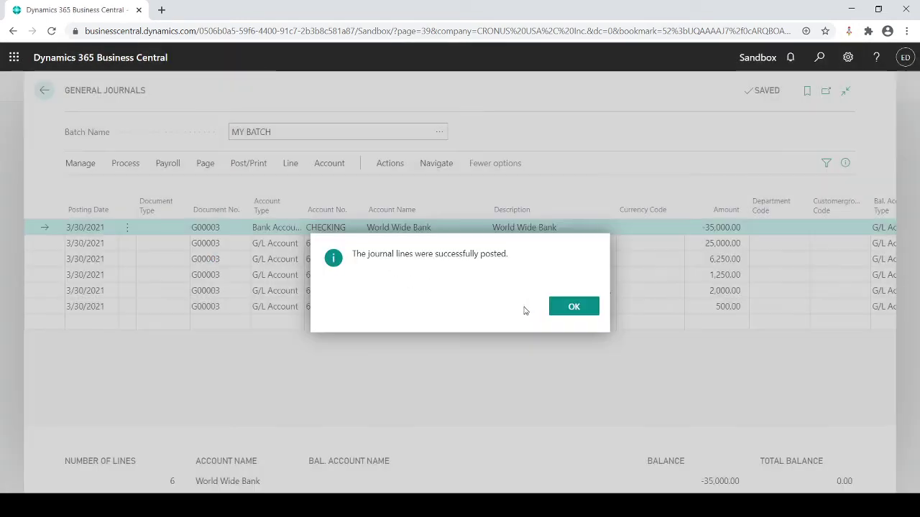
click(568, 307)
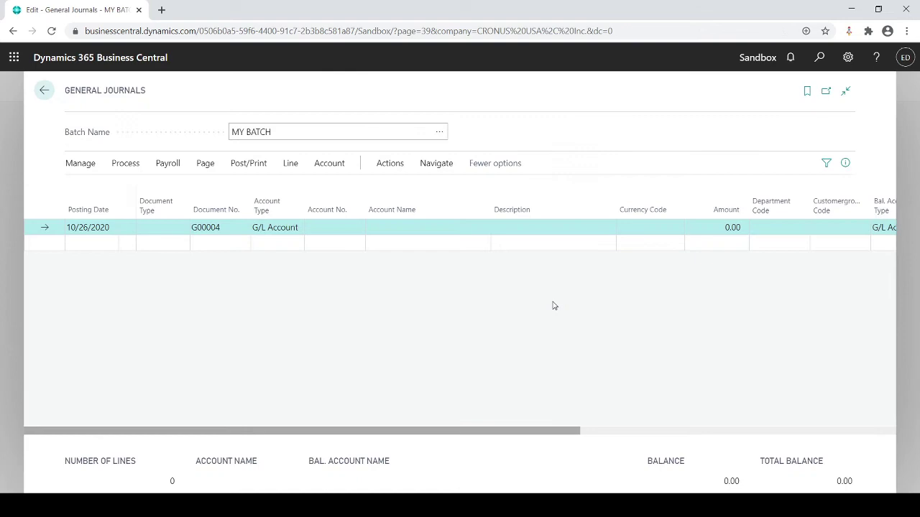
Return home and reopen the MY BATCH general journal via Finance > General Journals
key(Escape)
key(Escape)
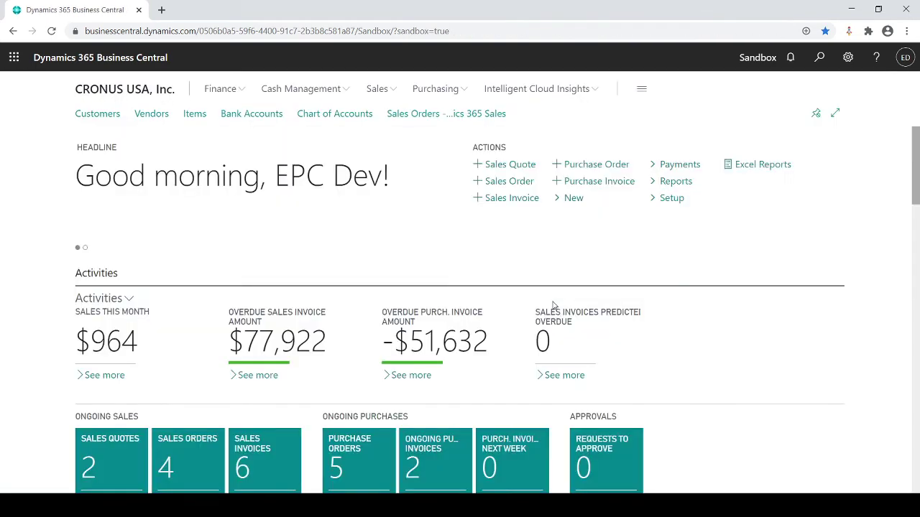
click(226, 92)
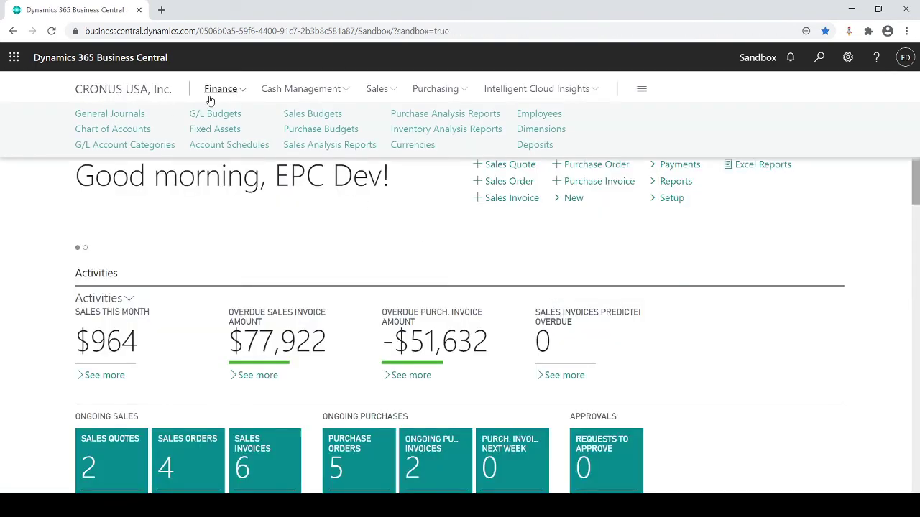
click(133, 115)
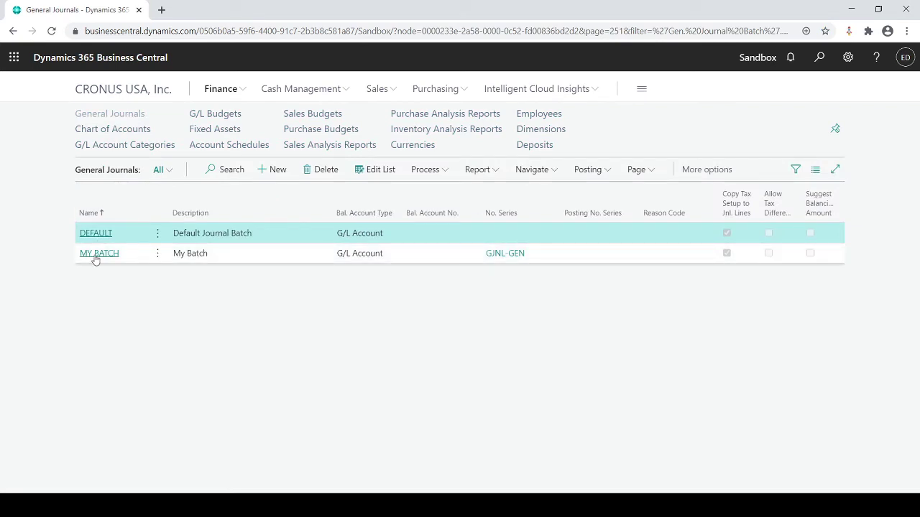
click(97, 256)
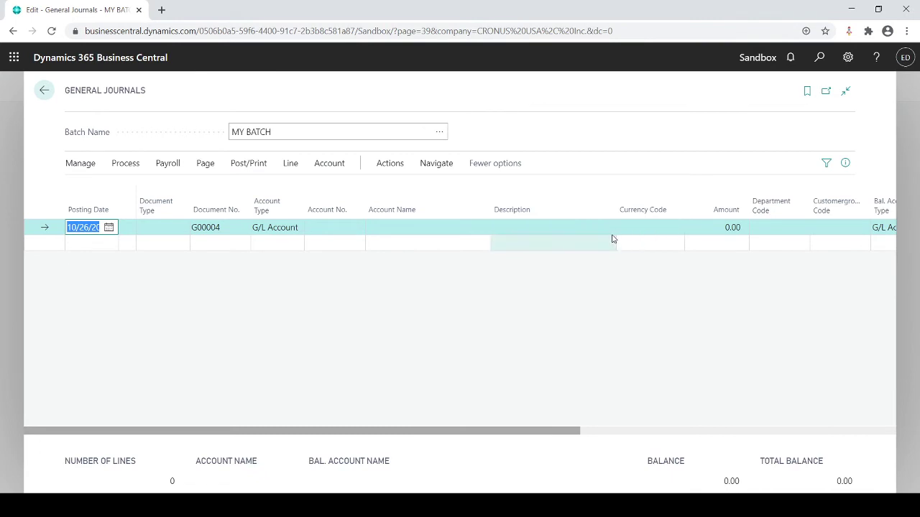
Insert the PAYROLL standard journal's lines using Process > Get Standard Journals
click(120, 164)
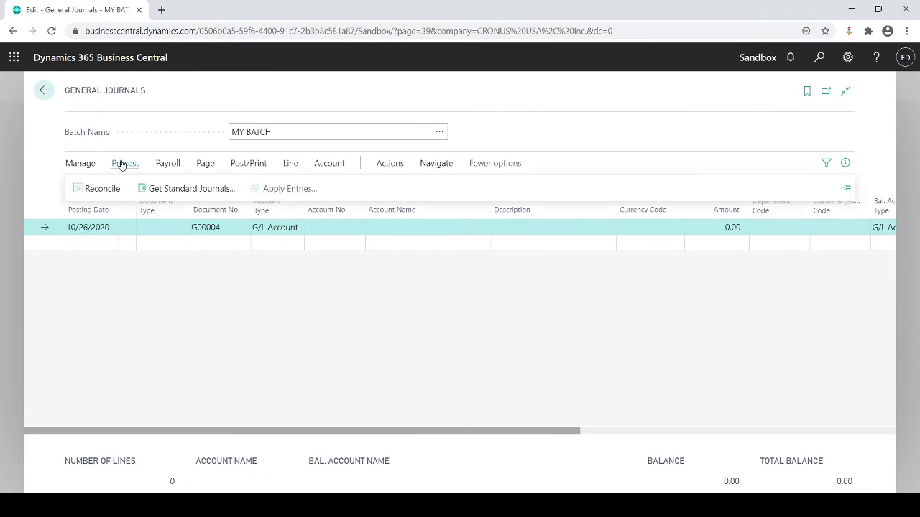
click(204, 191)
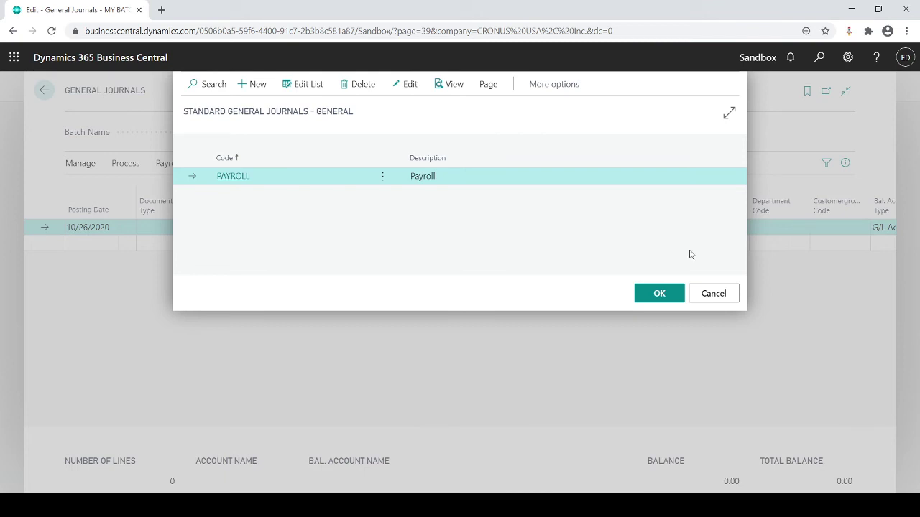
click(659, 294)
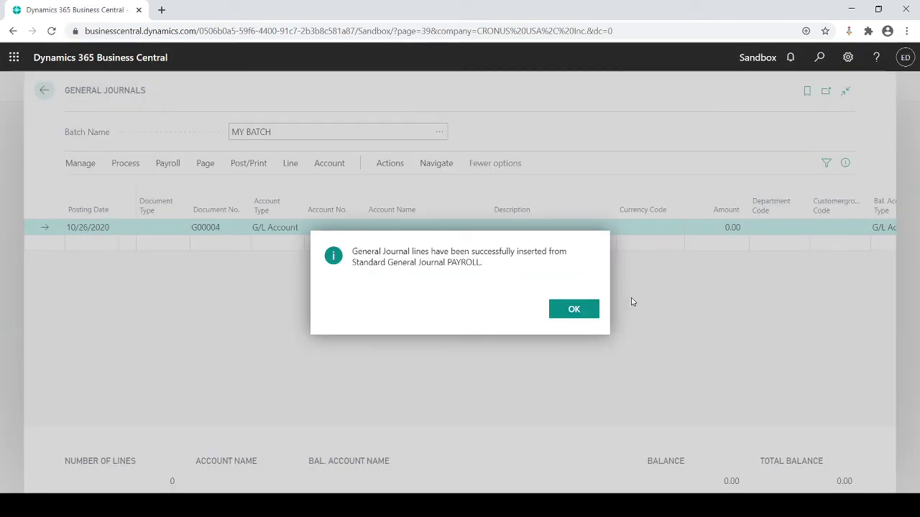
Dismiss the insertion message and check the amounts -35,000.00, 25,000.00 and 6,250.00
click(574, 308)
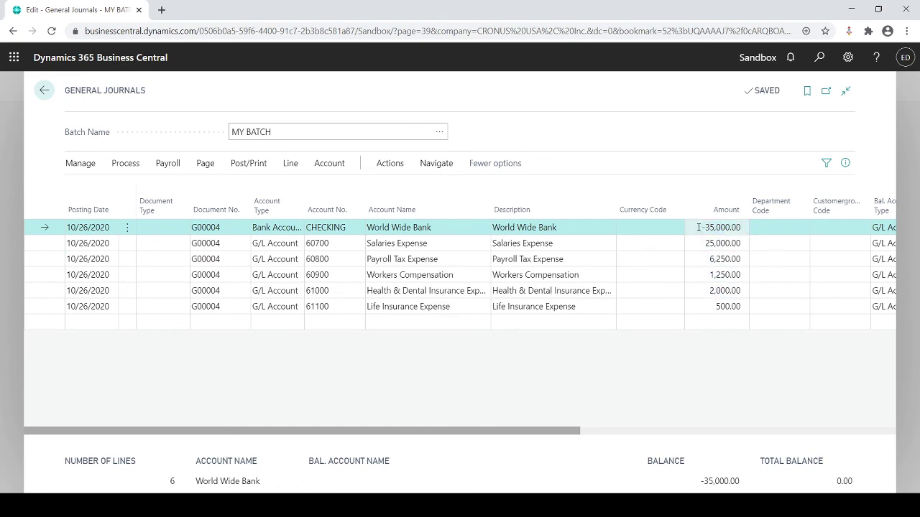
drag(698, 227, 751, 227)
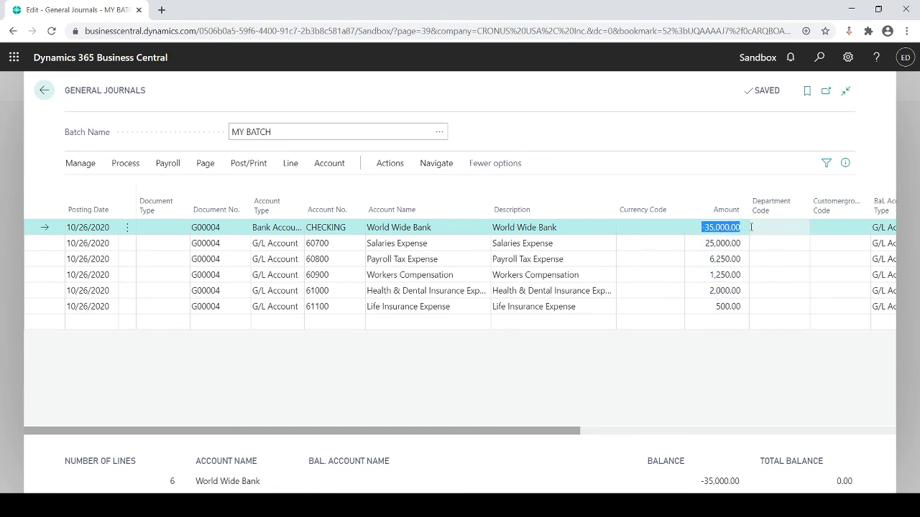
key(Return)
click(699, 244)
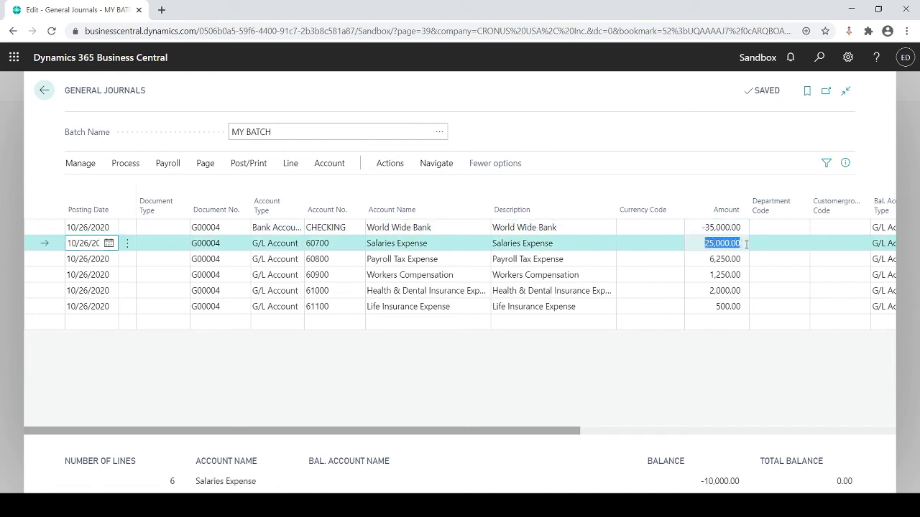
click(707, 262)
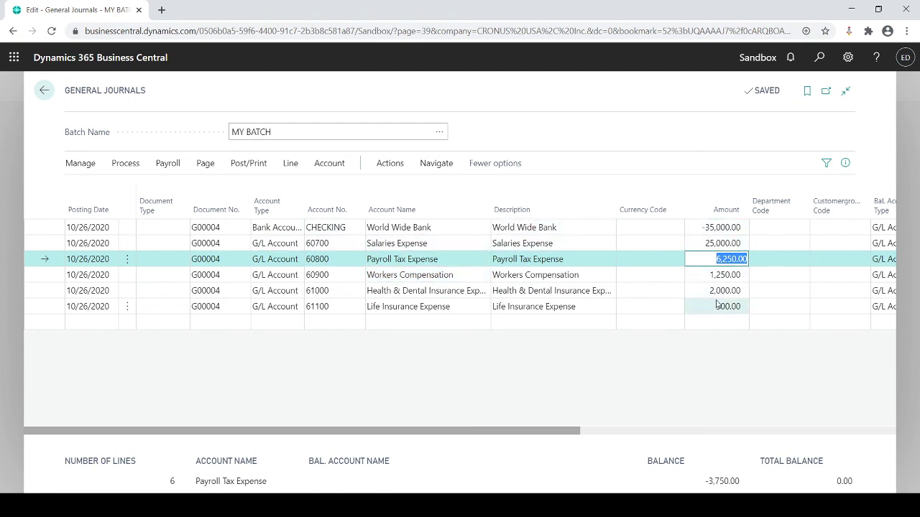
Post the six inserted G00004 payroll lines and acknowledge the success message
click(266, 171)
click(84, 189)
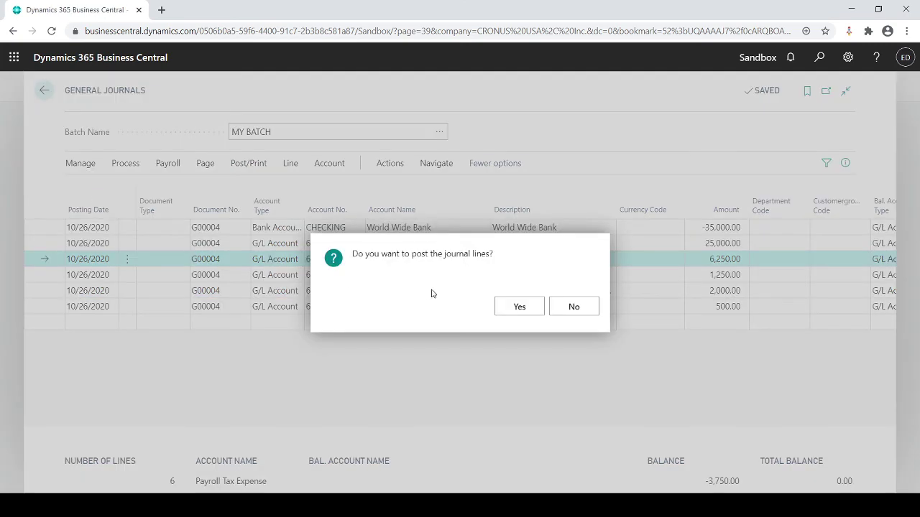
click(509, 307)
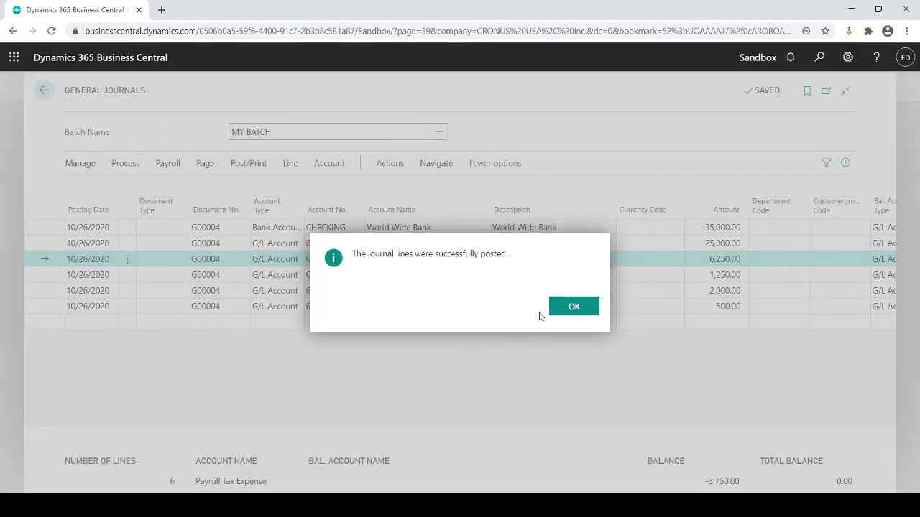
click(567, 309)
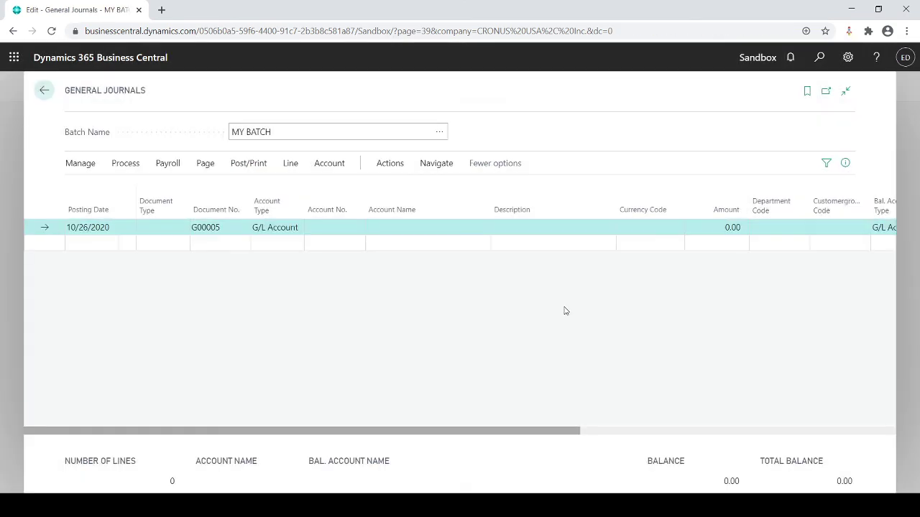